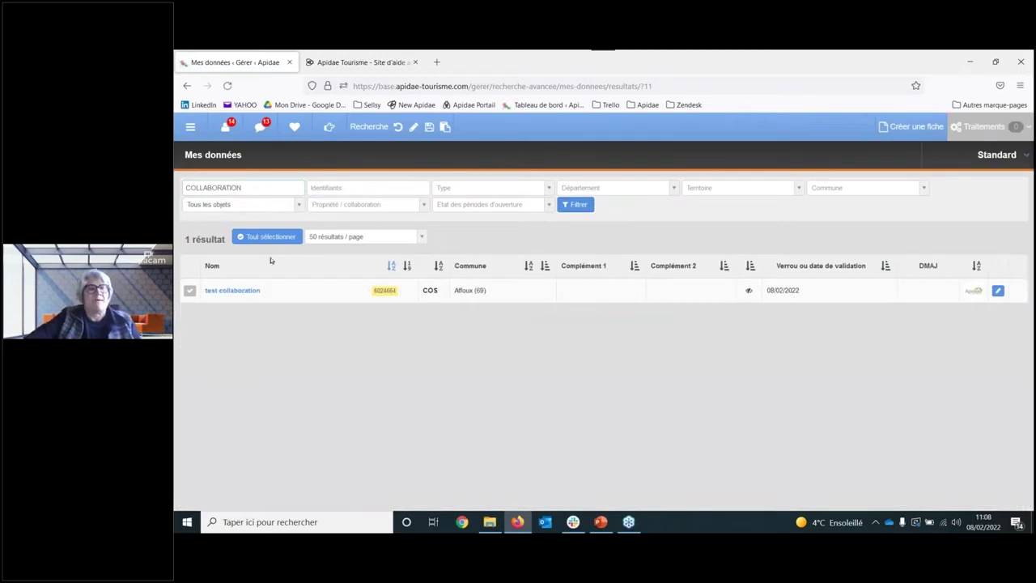
- Open the "test collaboration" record and display its section for sharing management with other network members
left_click(253, 293)
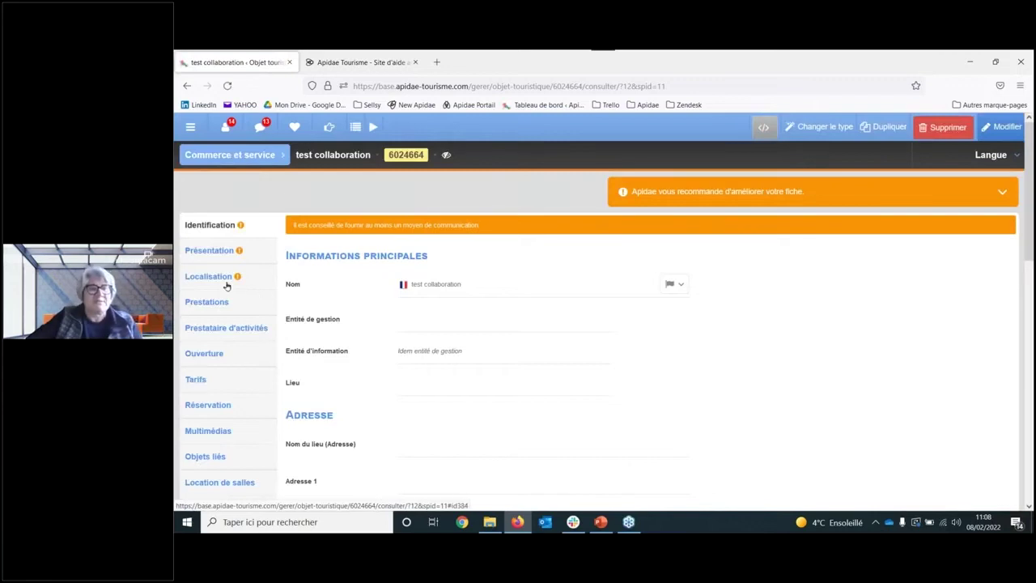
scroll(227, 285, "down", 2)
scroll(227, 285, "down", 5)
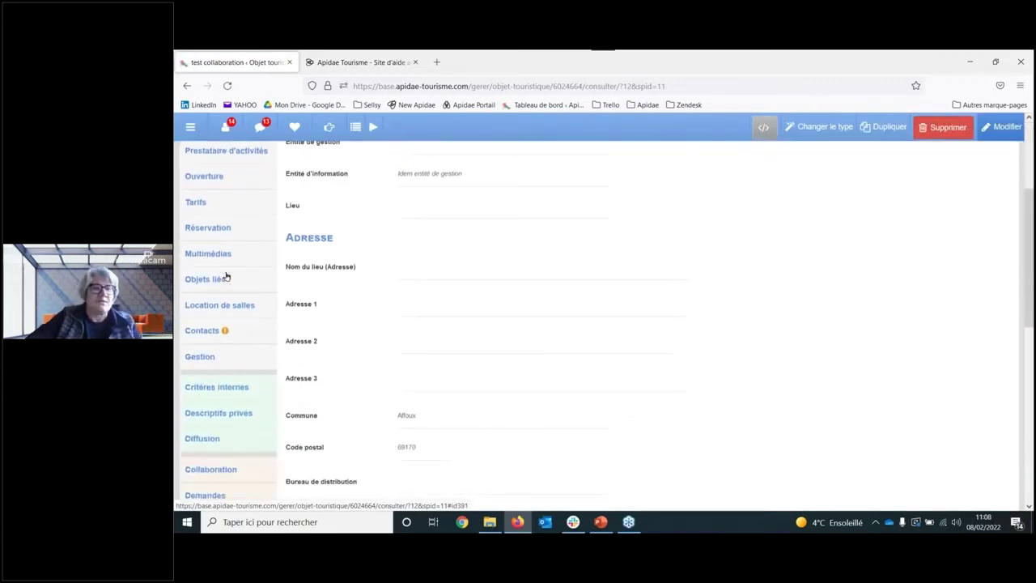
left_click(241, 411)
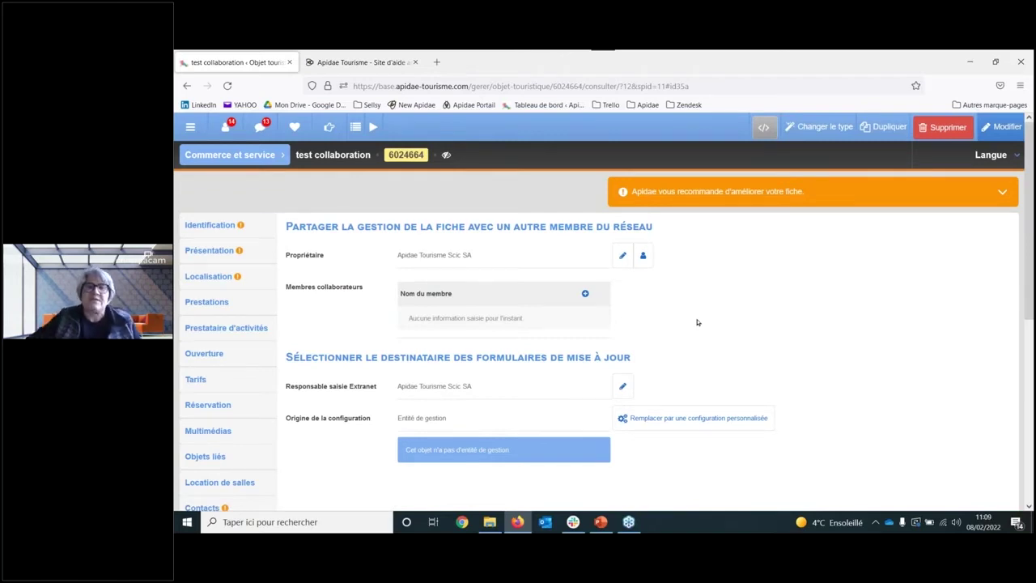
- Search for "nice" in the collaborator choices for the record, and close the dialog without saving
left_click(585, 296)
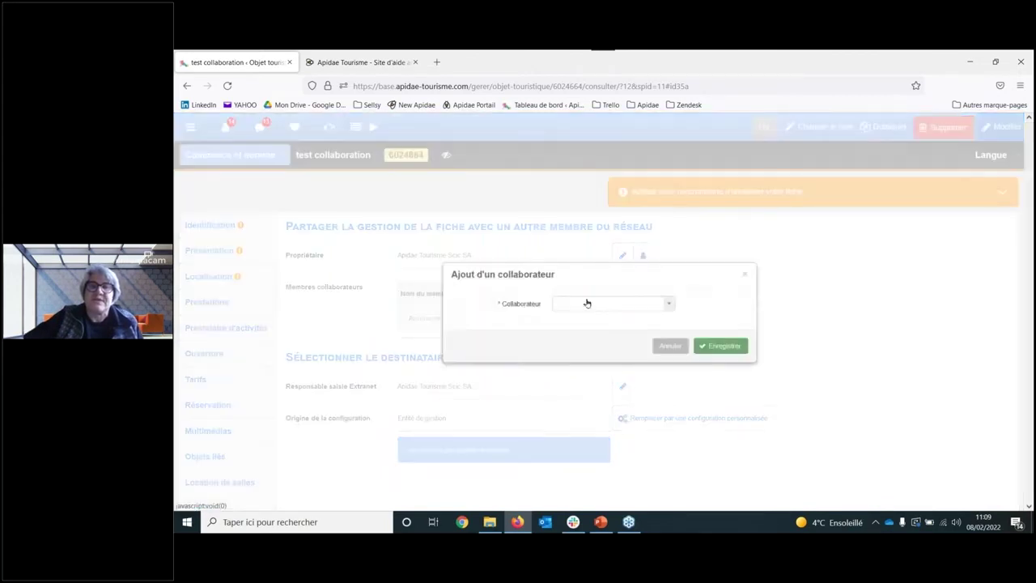
left_click(587, 303)
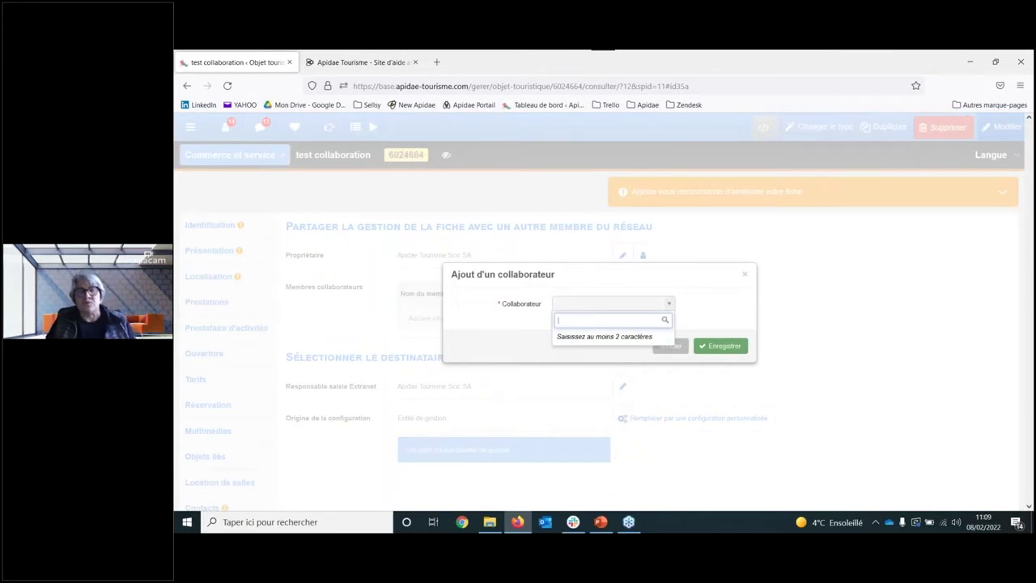
type("nice")
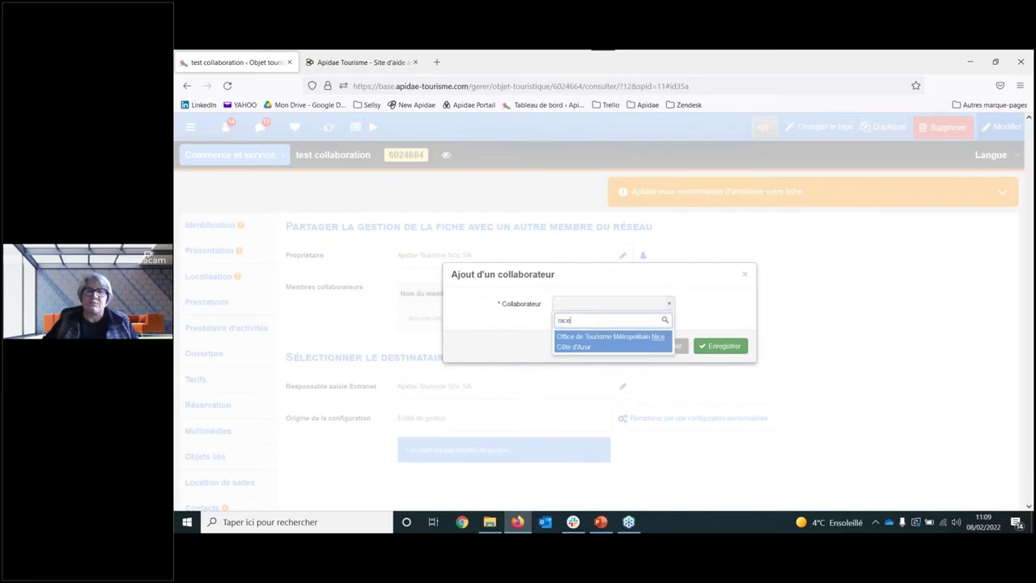
left_click(745, 278)
left_click(746, 278)
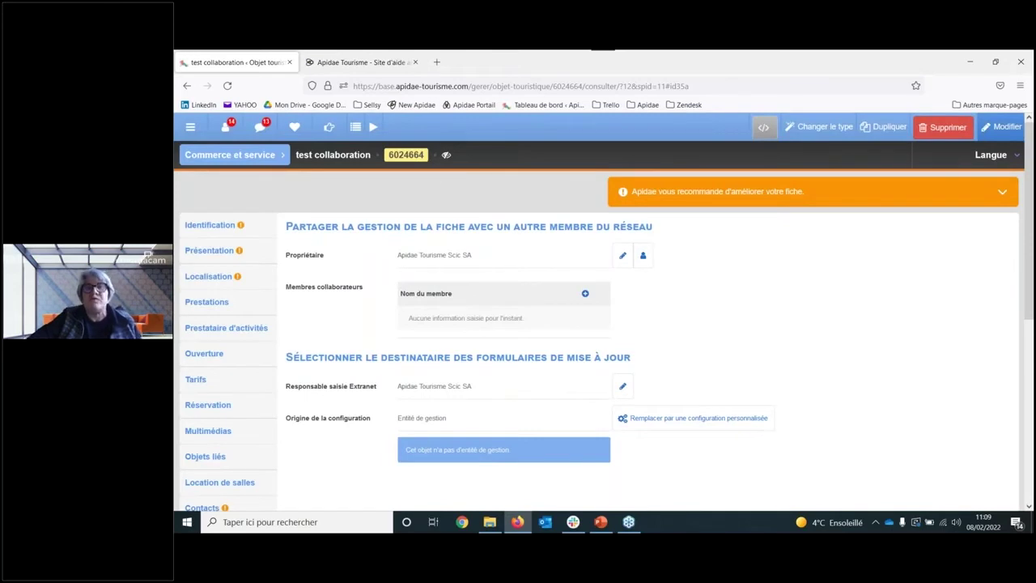
- Return to the unfiltered Mes données list and select the records _ TEST Artisanat / savoir-faire, _ TEST Commerce et Services2 and _ TEST Entité juridique
left_click(184, 132)
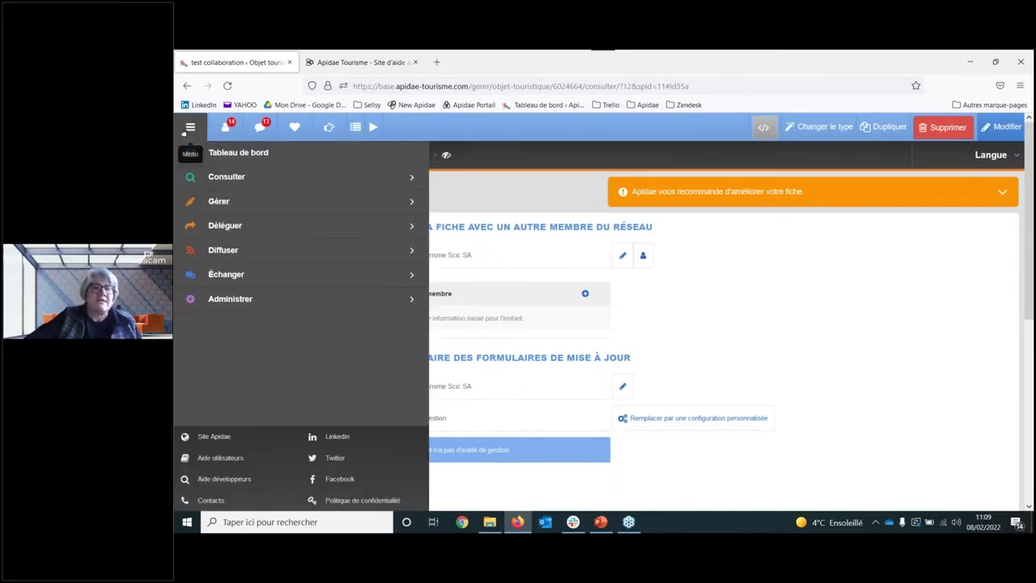
left_click(256, 204)
left_click(256, 204)
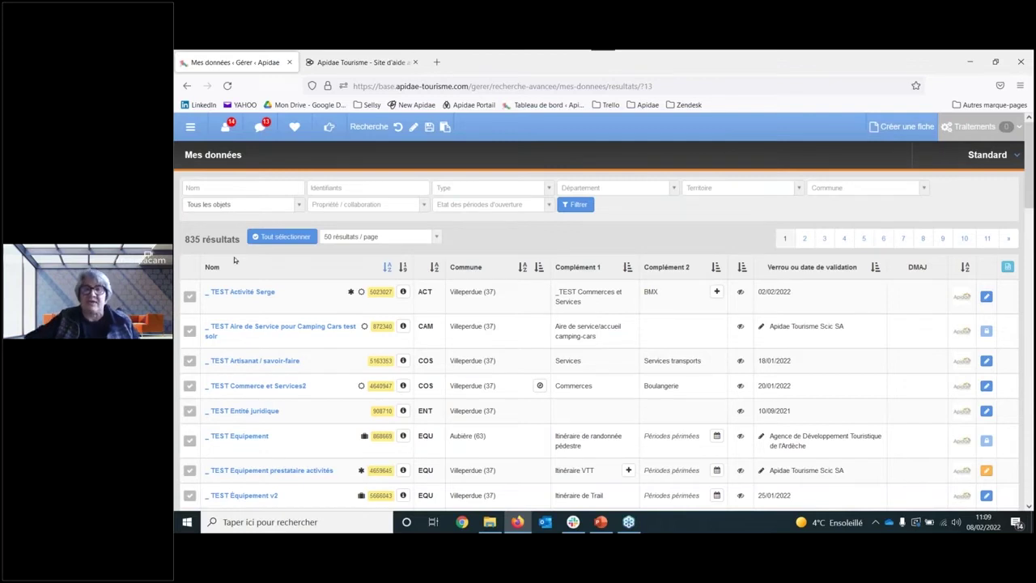
left_click(190, 362)
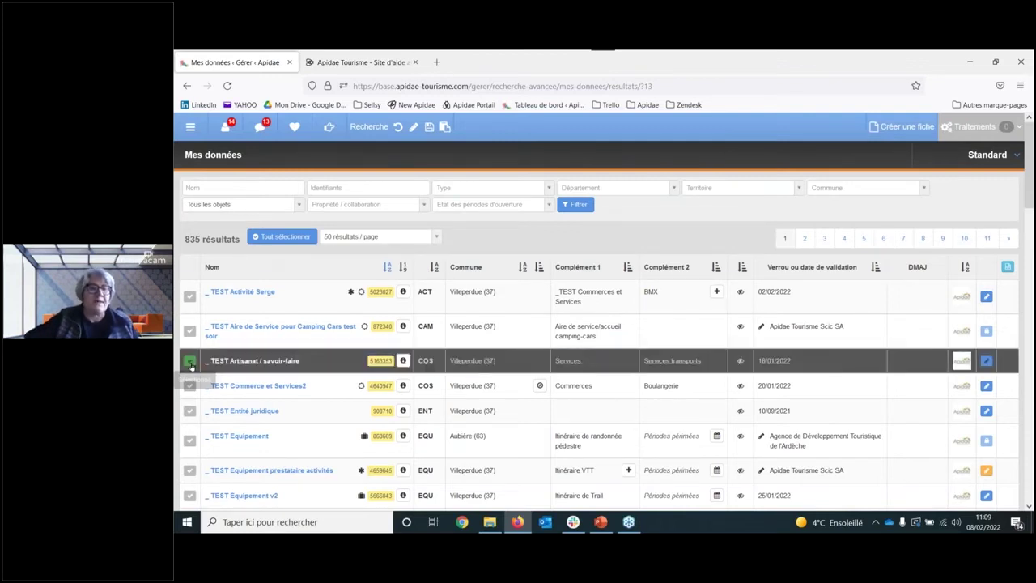
left_click(190, 386)
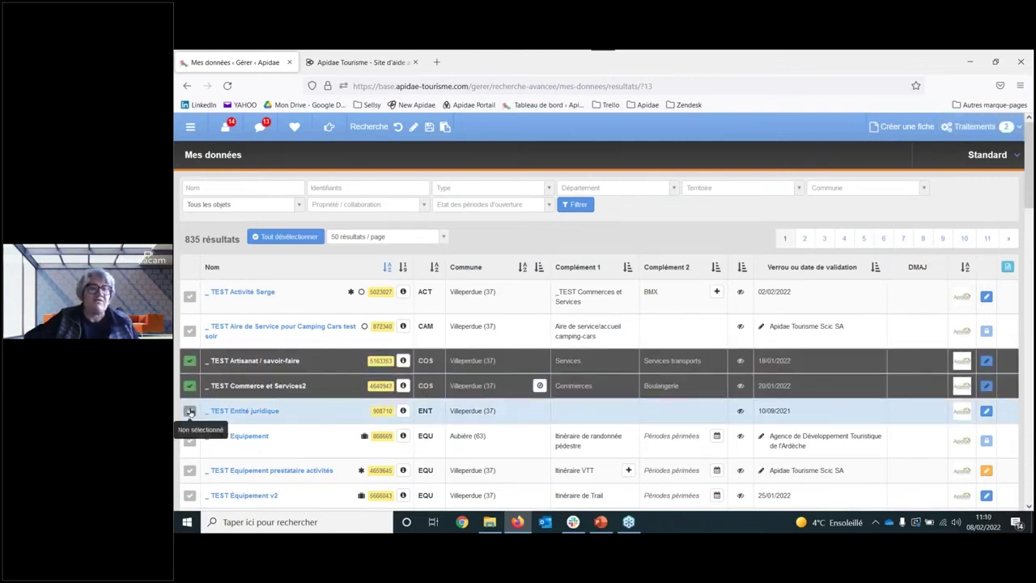
left_click(189, 411)
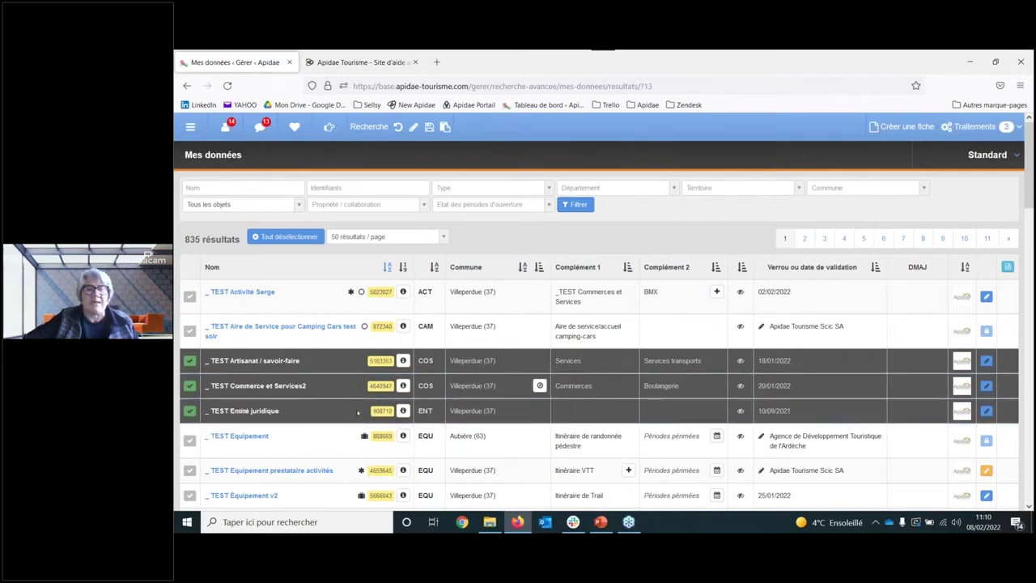
- Look at the bulk option for adding a collaborating member to the selected records, and cancel without choosing a member
left_click(978, 128)
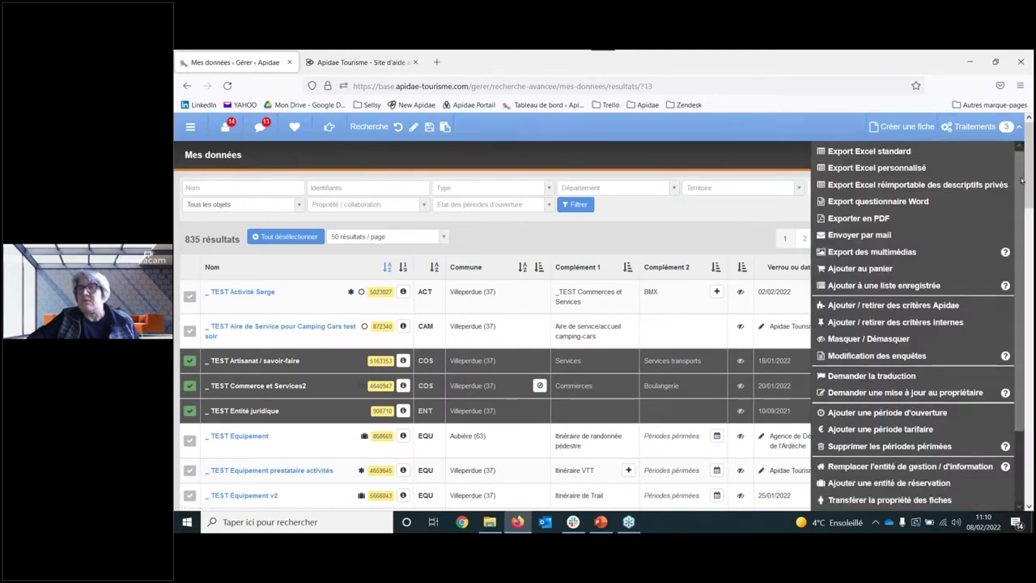
left_click_drag(1023, 182, 1019, 279)
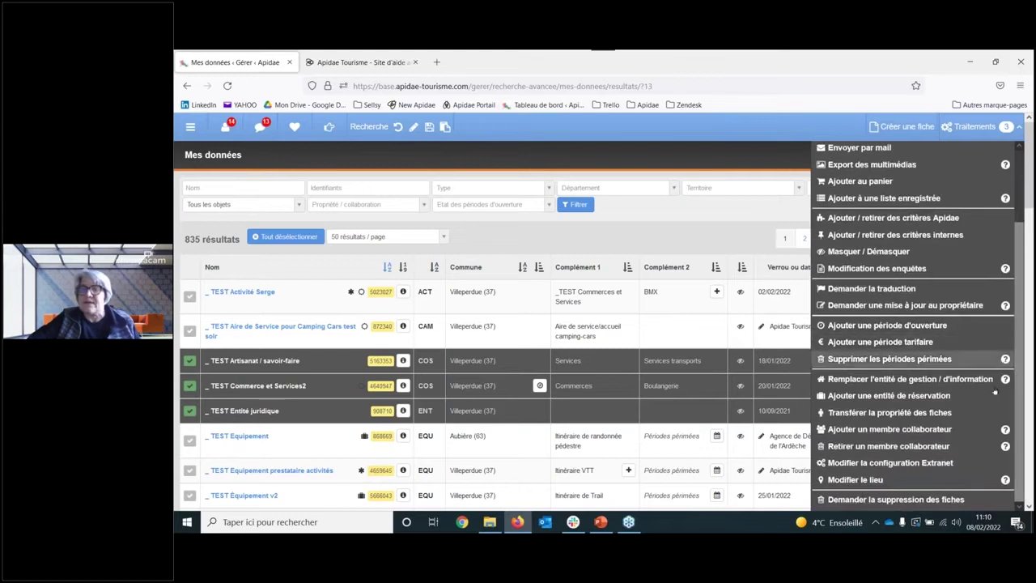
left_click(920, 431)
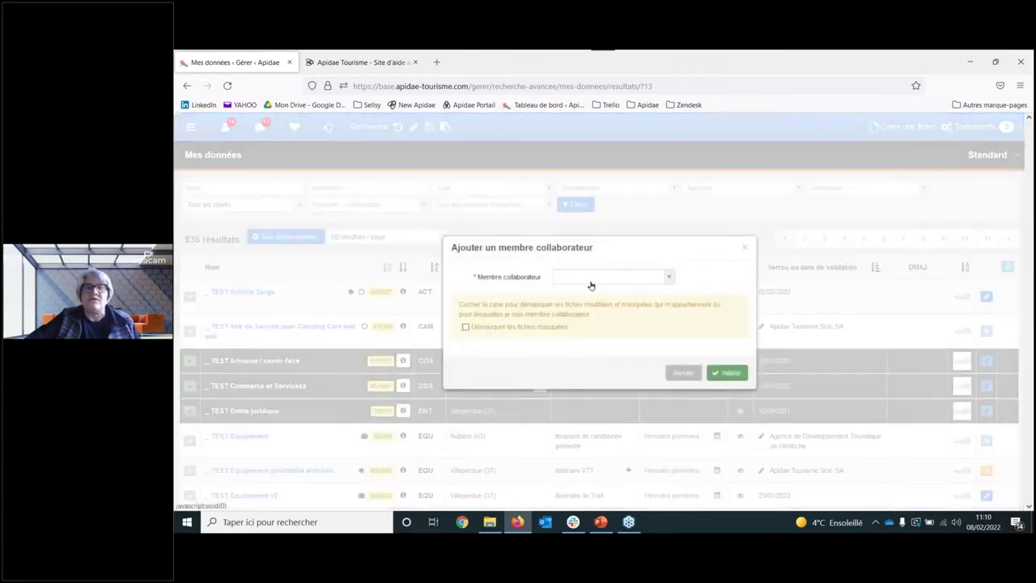
left_click(590, 280)
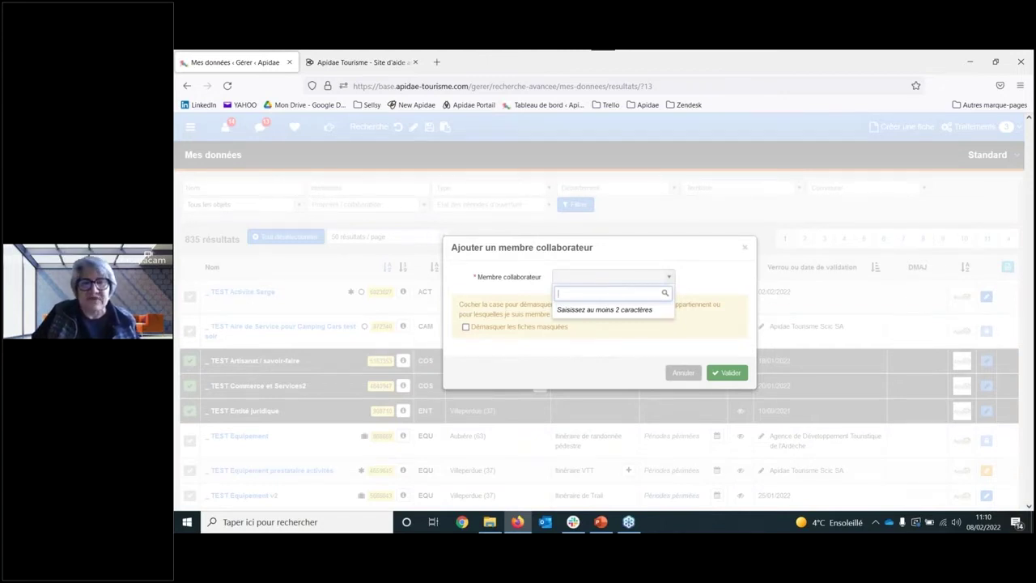
left_click(680, 377)
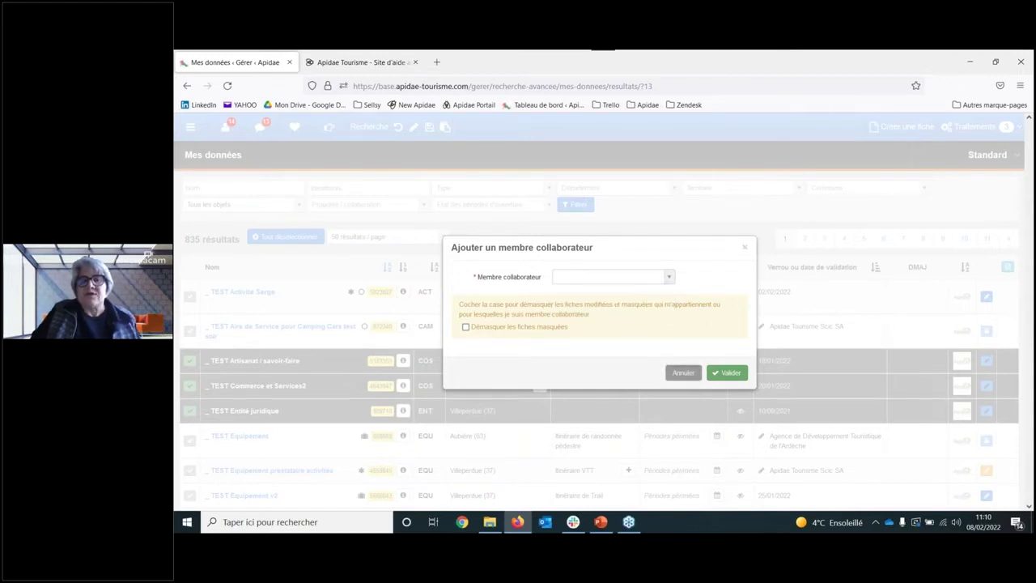
left_click(684, 373)
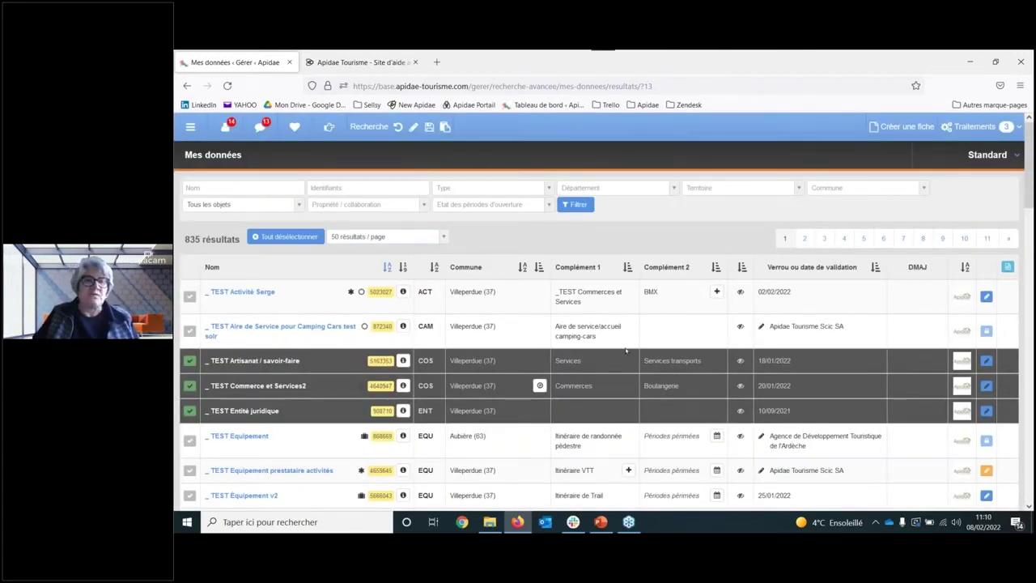
- Review the bulk processing actions for the selected records, including Retirer un membre collaborateur, without running any
left_click(971, 128)
scroll(1024, 196, "up", 1)
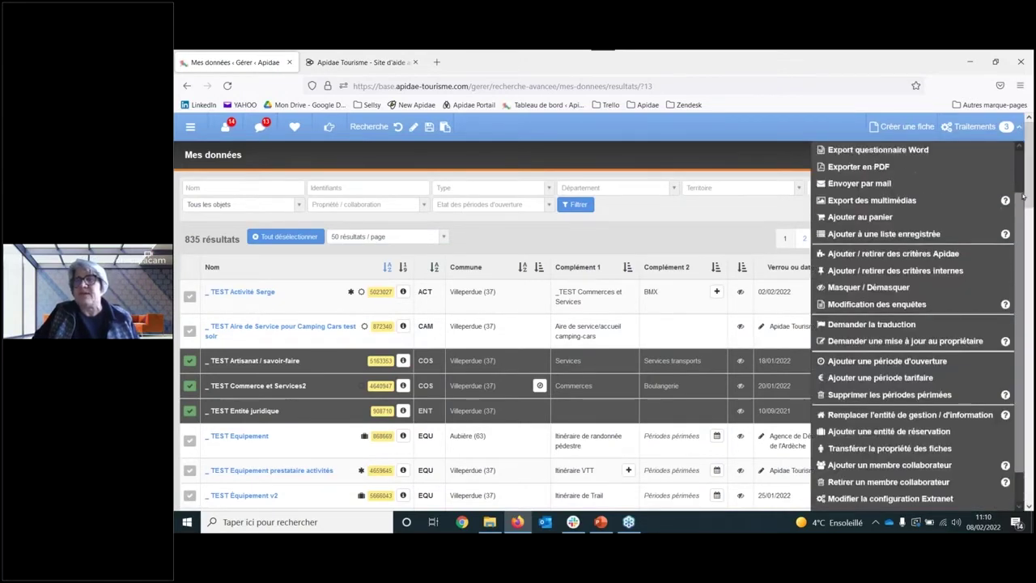
scroll(1024, 196, "up", 2)
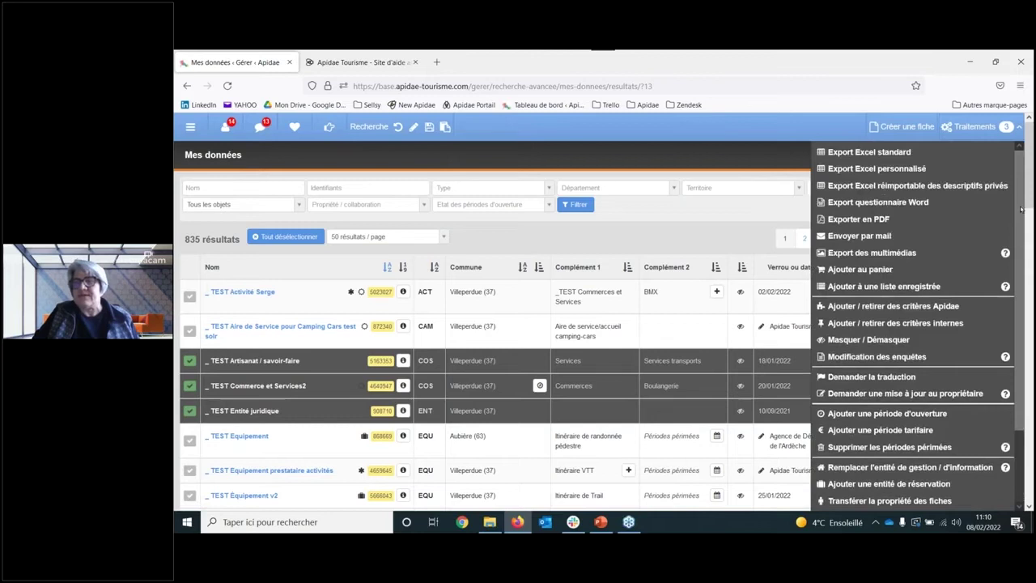
scroll(1022, 209, "down", 3)
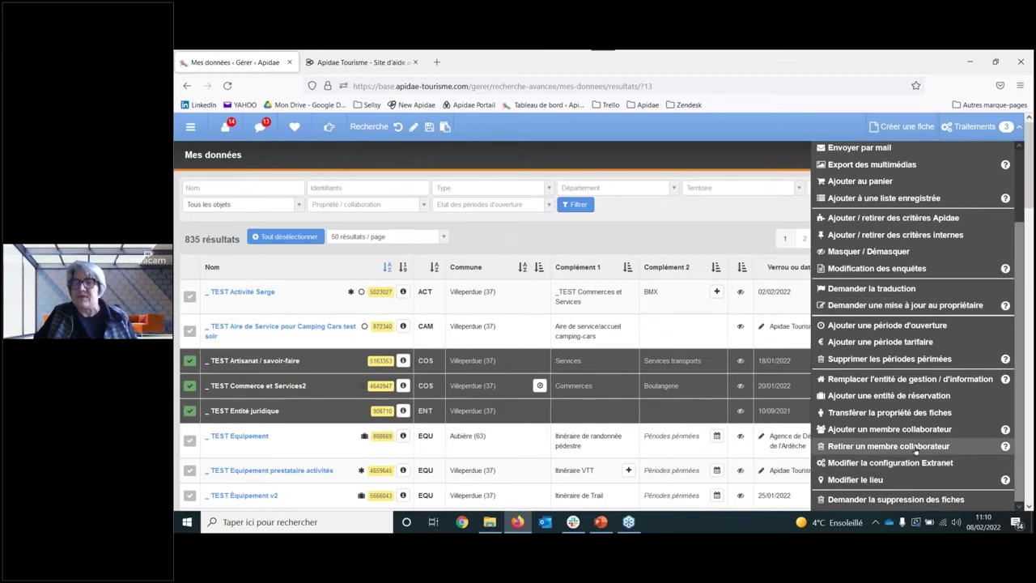
left_click(724, 215)
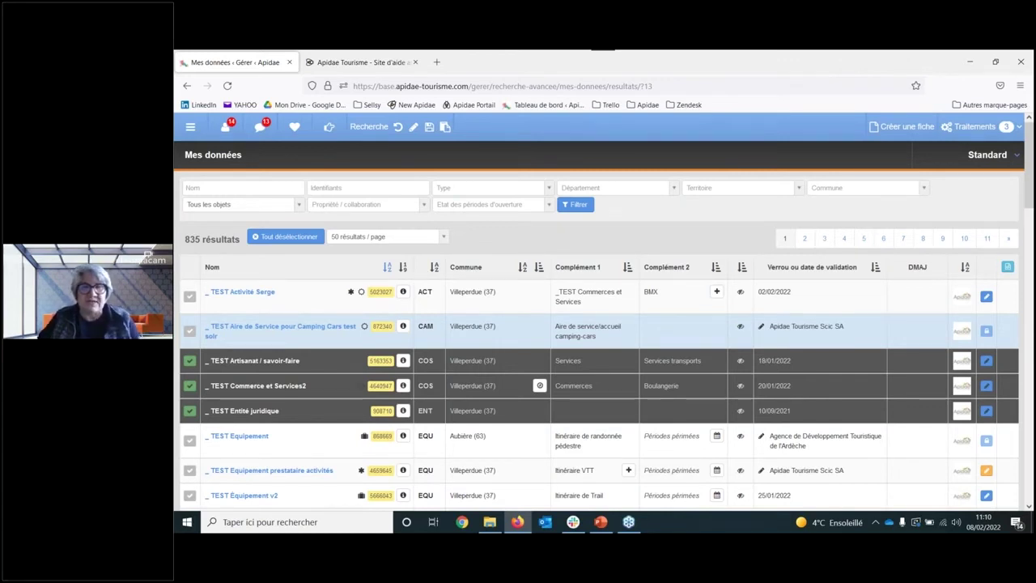
- Deselect the three selected TEST records in the results list
left_click(190, 362)
left_click(190, 386)
left_click(189, 412)
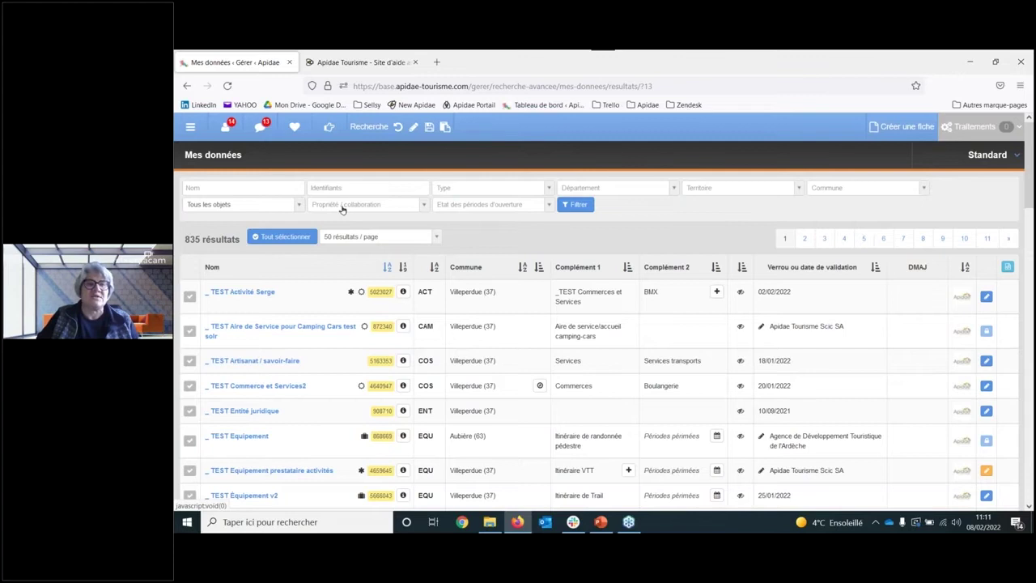
- Filter the records by "Les fiches dont je suis collaborateur" and look through the resulting list
left_click(426, 208)
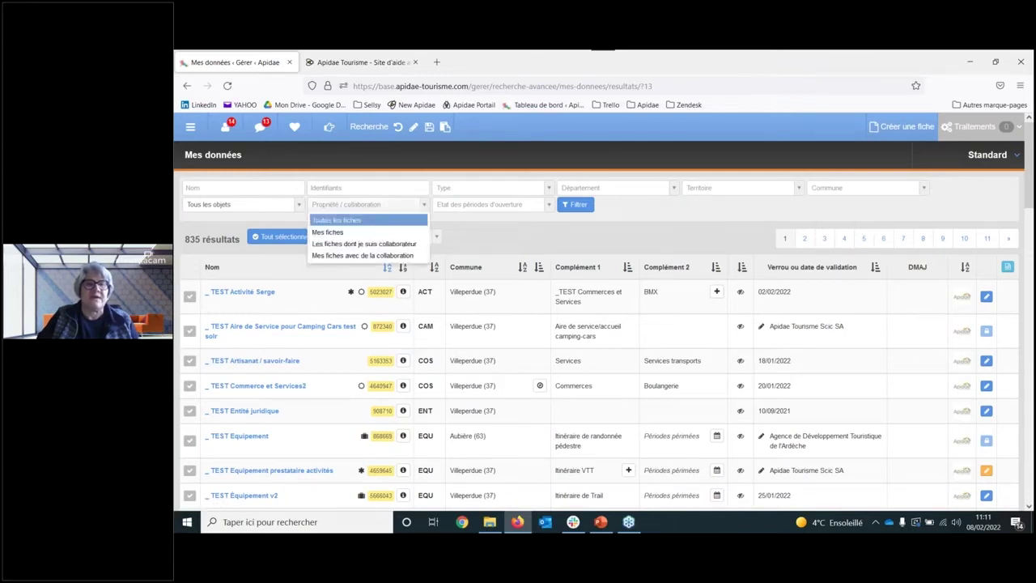
left_click(401, 244)
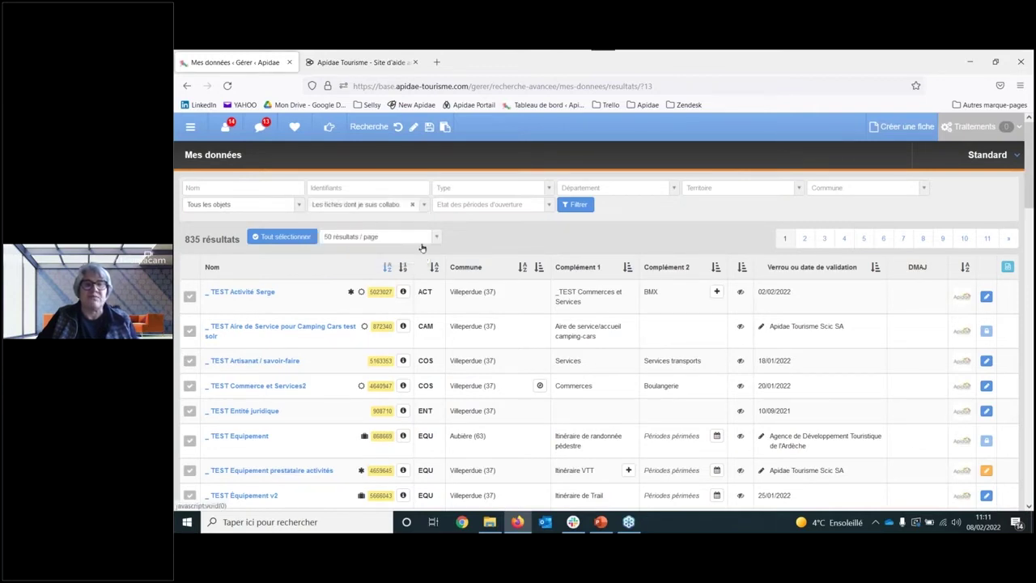
left_click(577, 206)
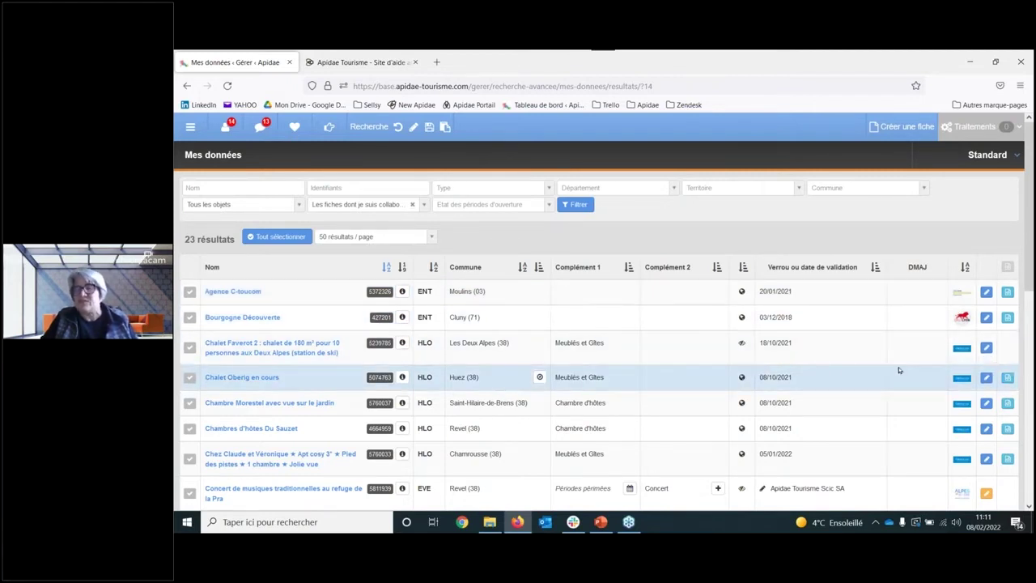
scroll(899, 370, "down", 3)
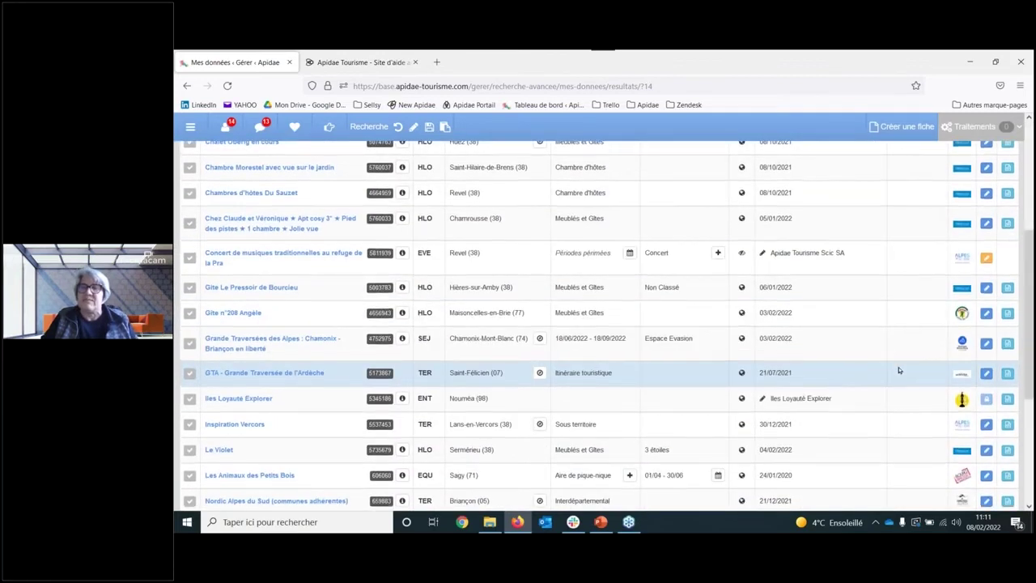
scroll(899, 370, "up", 3)
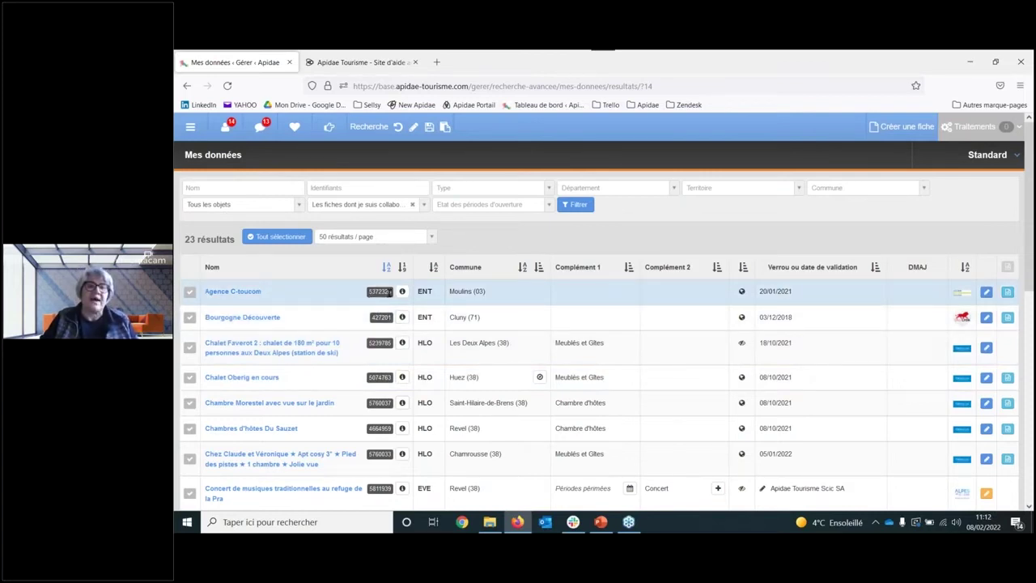
- Change the ownership/collaboration filter to "Mes fiches" and apply it to the list
left_click(392, 208)
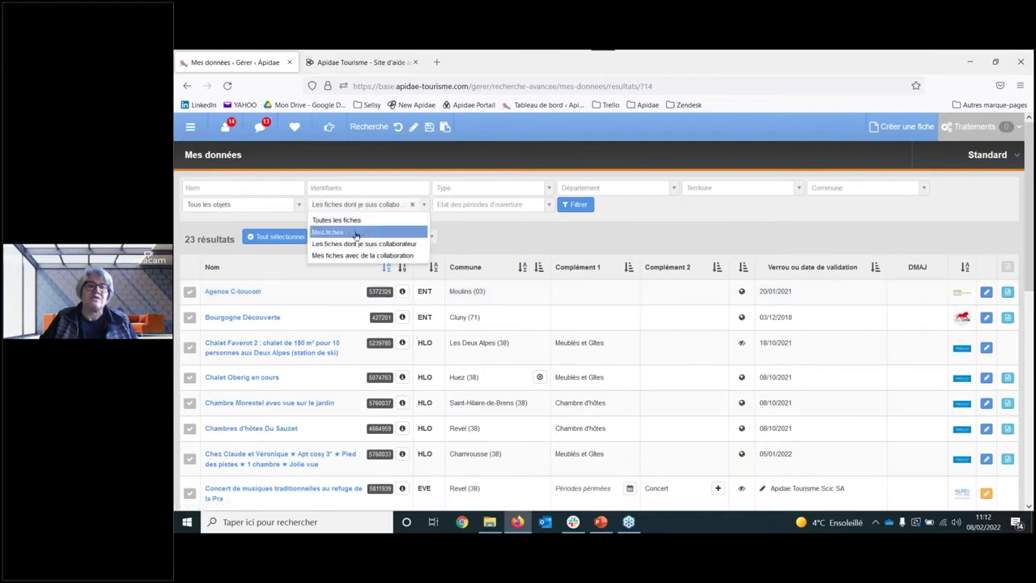
left_click(357, 234)
left_click(574, 207)
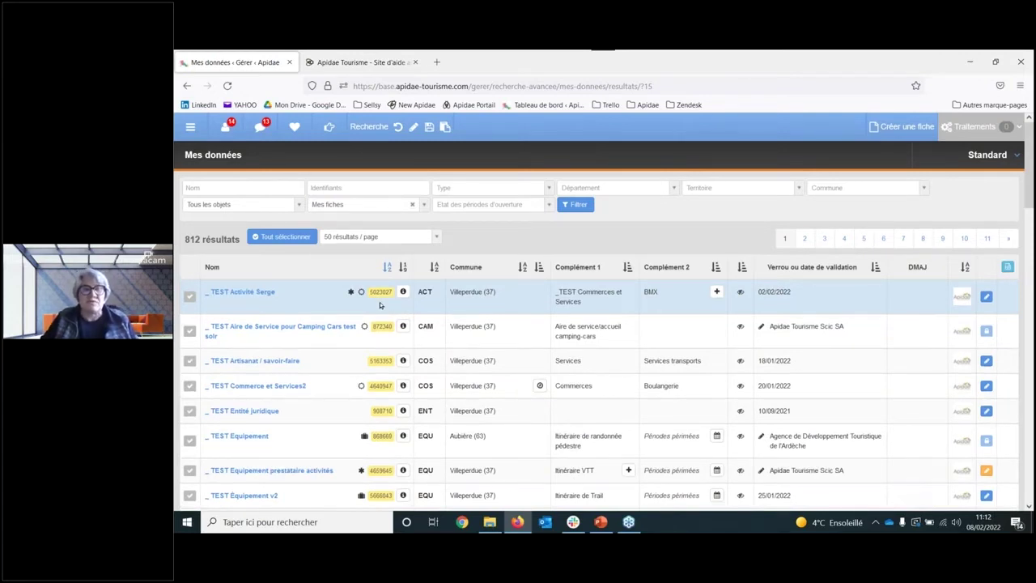
- Switch to the PowerPoint presentation, start the slide show from the current slide and advance to the next slide
left_click(601, 521)
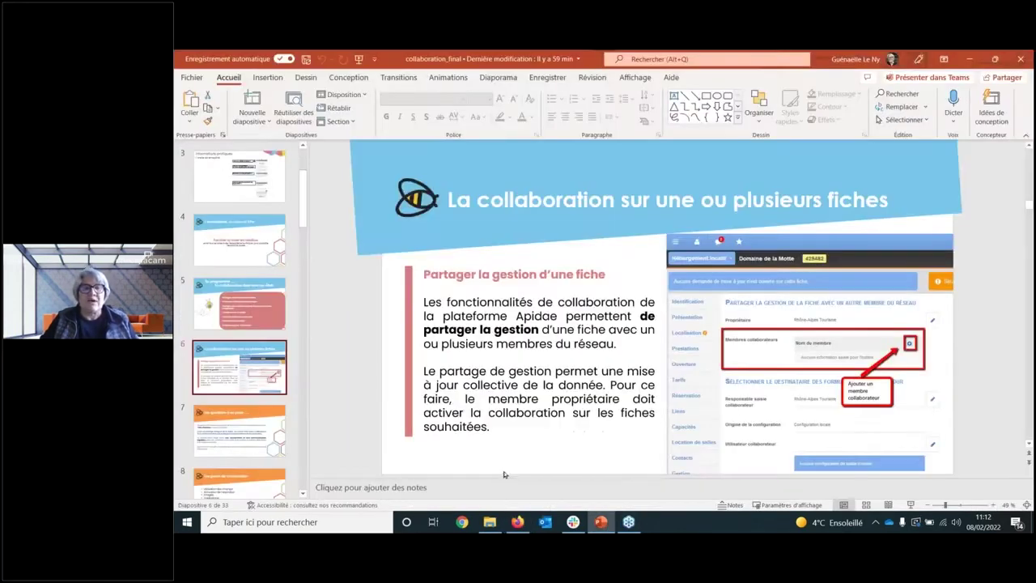
left_click(911, 505)
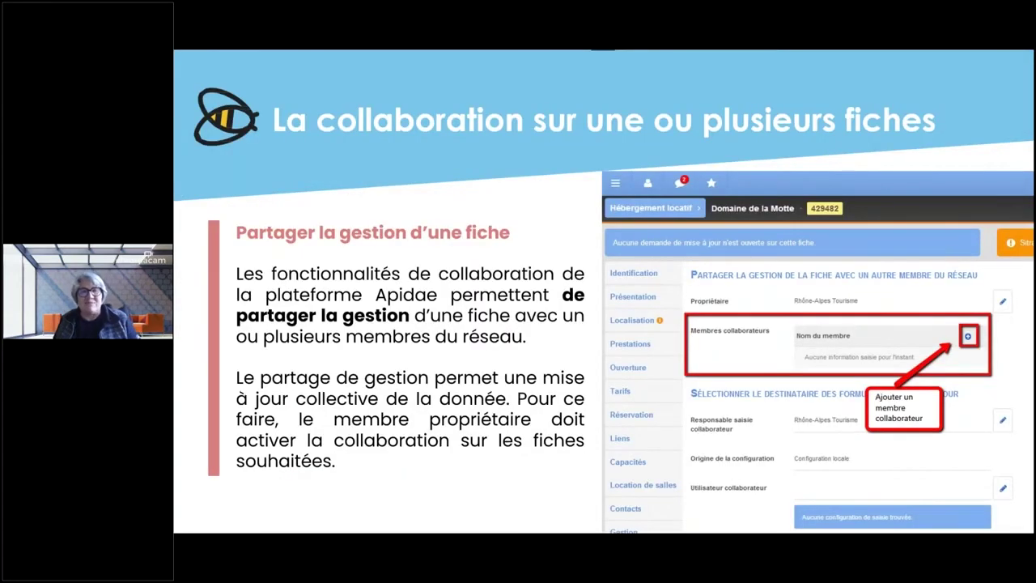
key("Right")
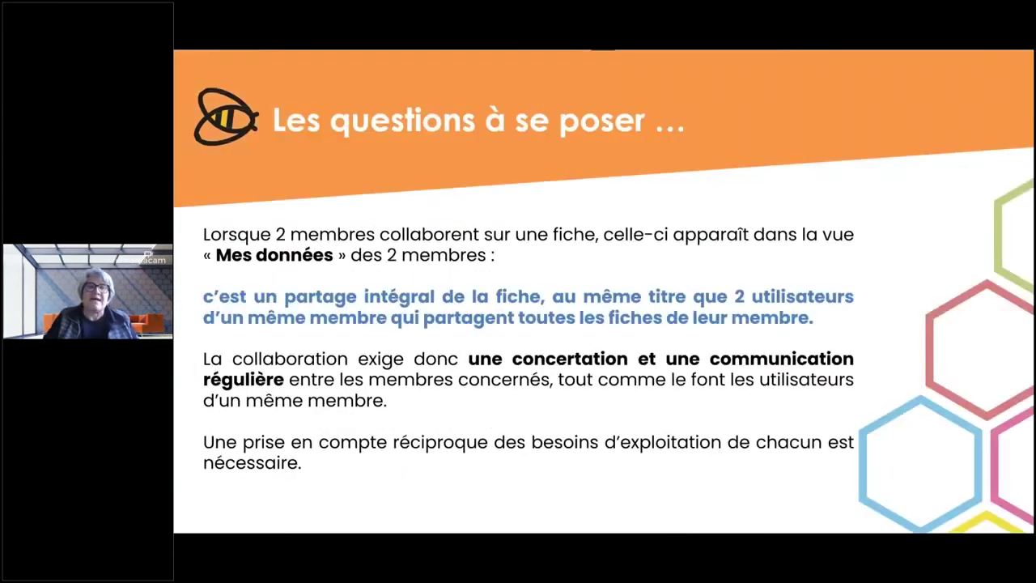